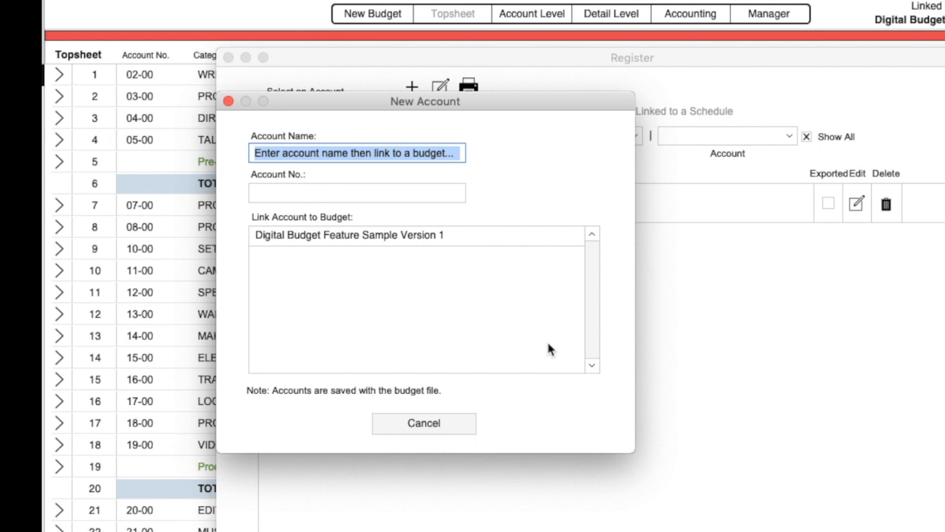
# - Create bank account 'New Account', number 111222, linked to Digital Budget Feature Sample Version 1, and select it
pyautogui.write('New')
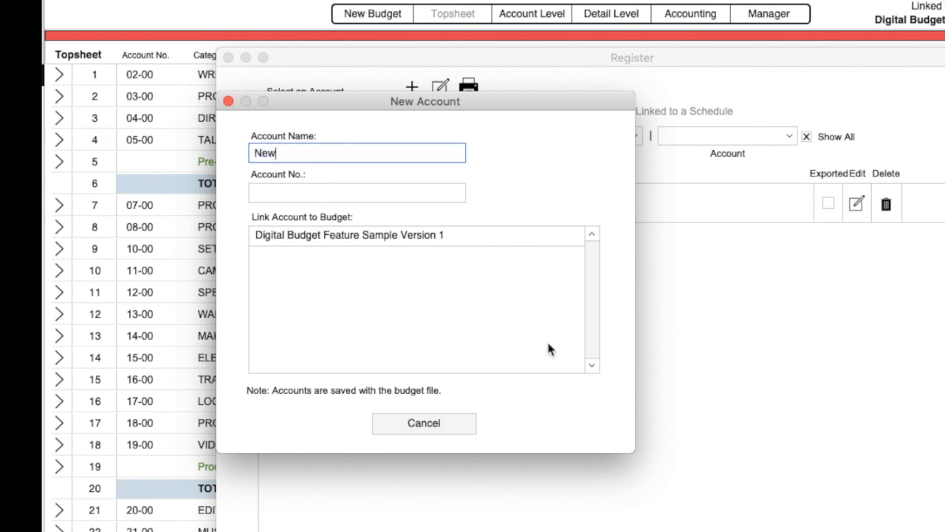
pyautogui.write(' Account')
pyautogui.click(304, 192)
pyautogui.write('111222')
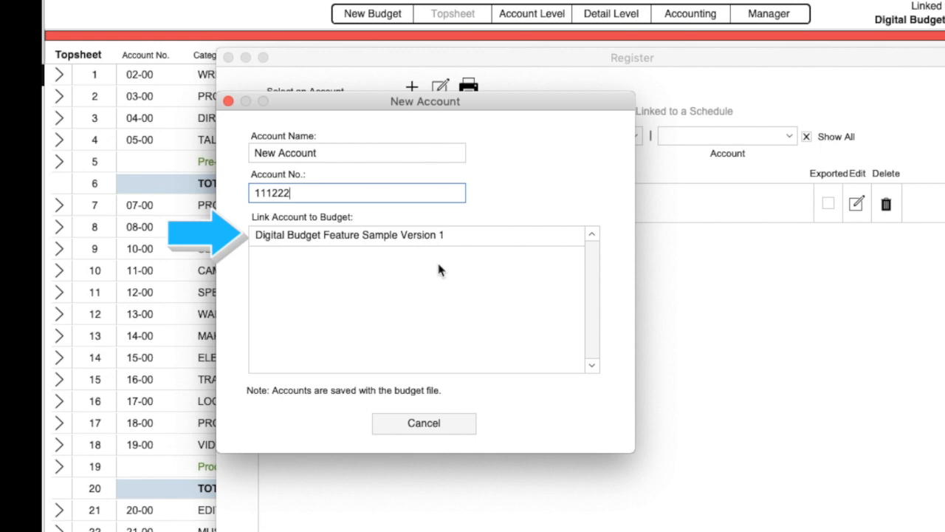
pyautogui.click(361, 240)
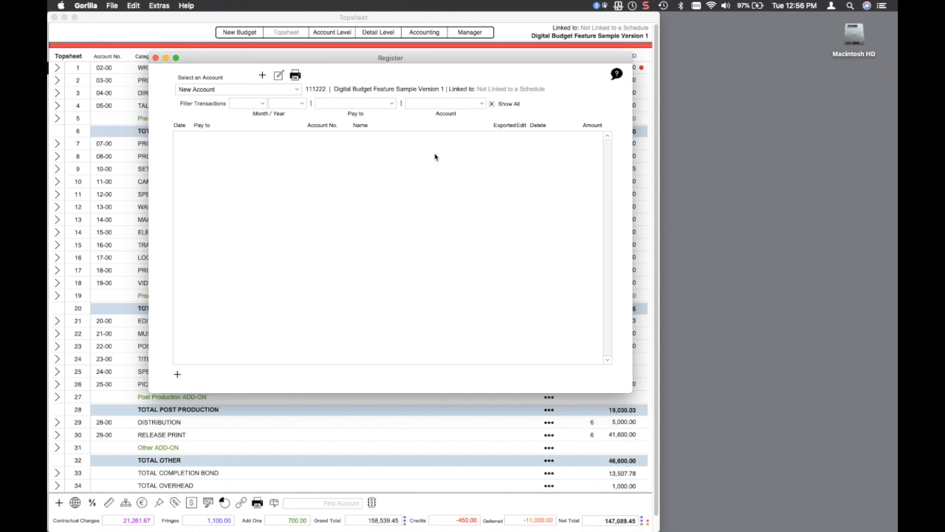
pyautogui.click(241, 87)
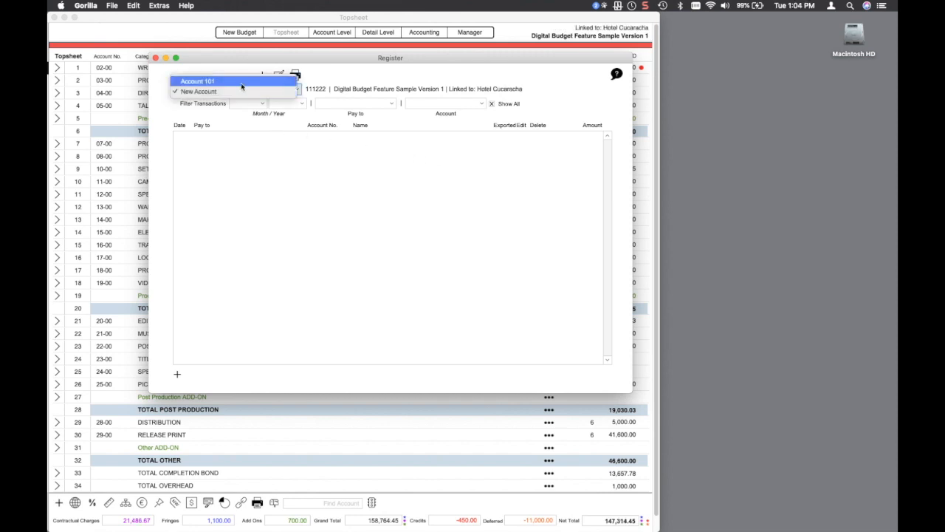
pyautogui.click(238, 91)
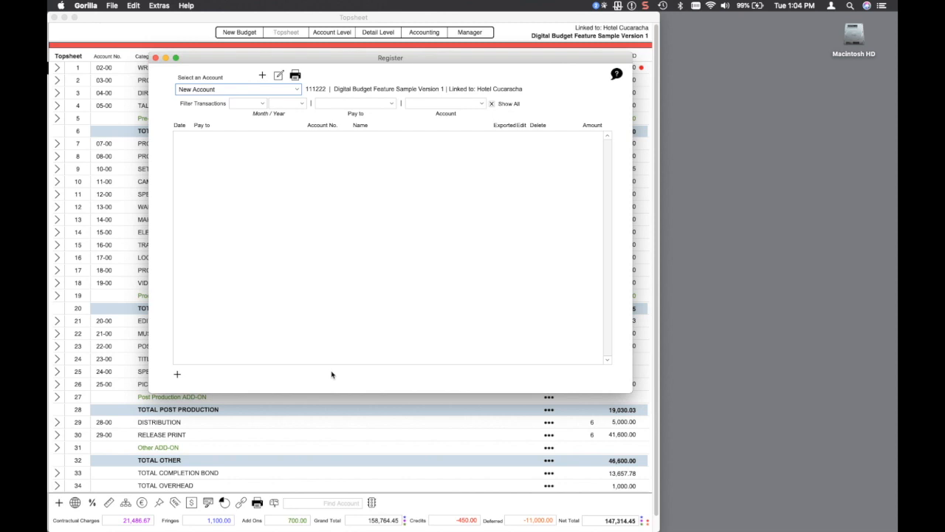
# - Start a new register transaction with check number 1001 and a payee picked from contacts
pyautogui.click(177, 374)
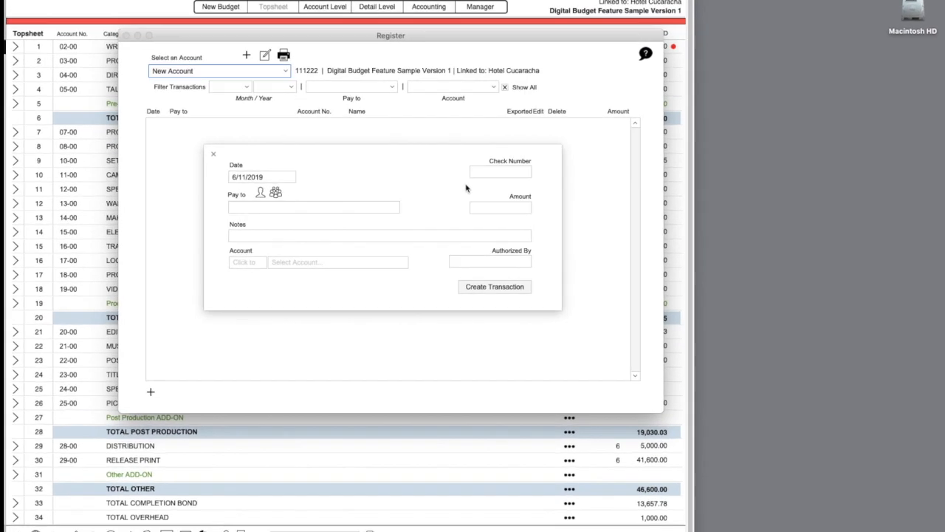
pyautogui.click(481, 178)
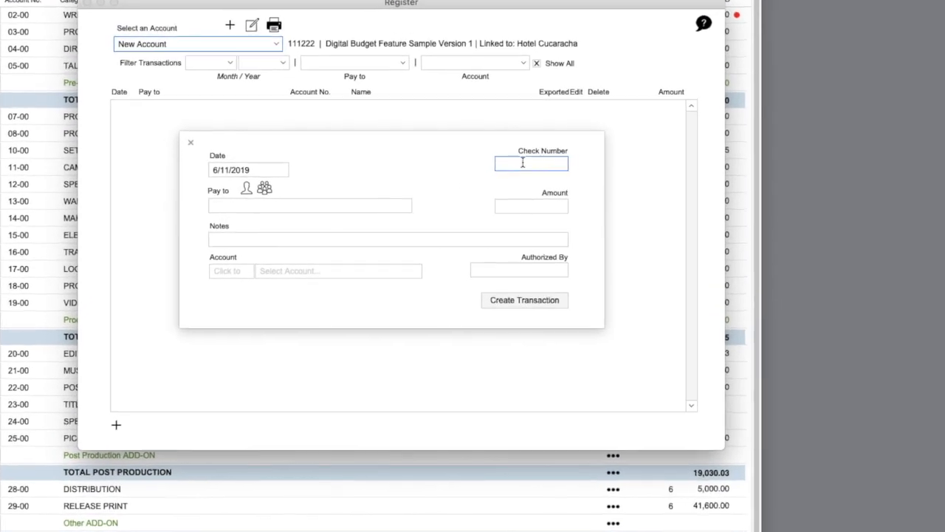
pyautogui.write('1001')
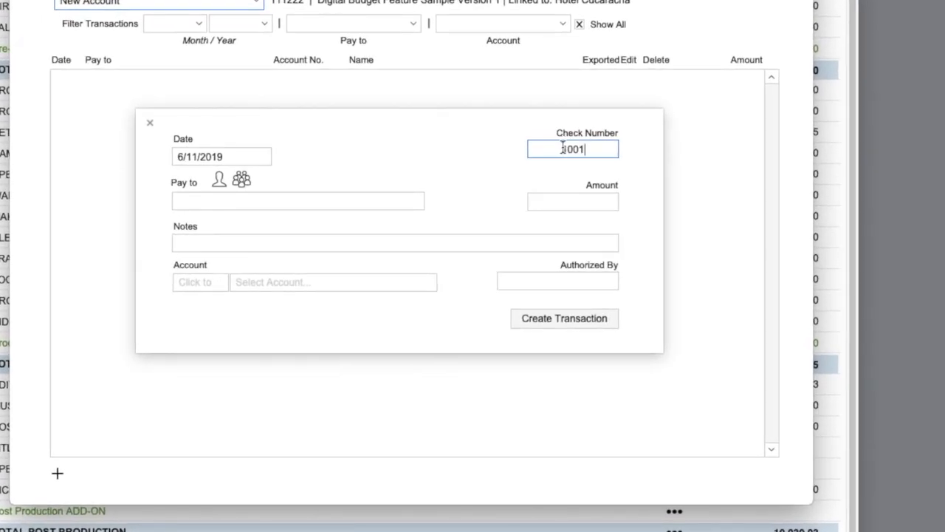
pyautogui.click(412, 156)
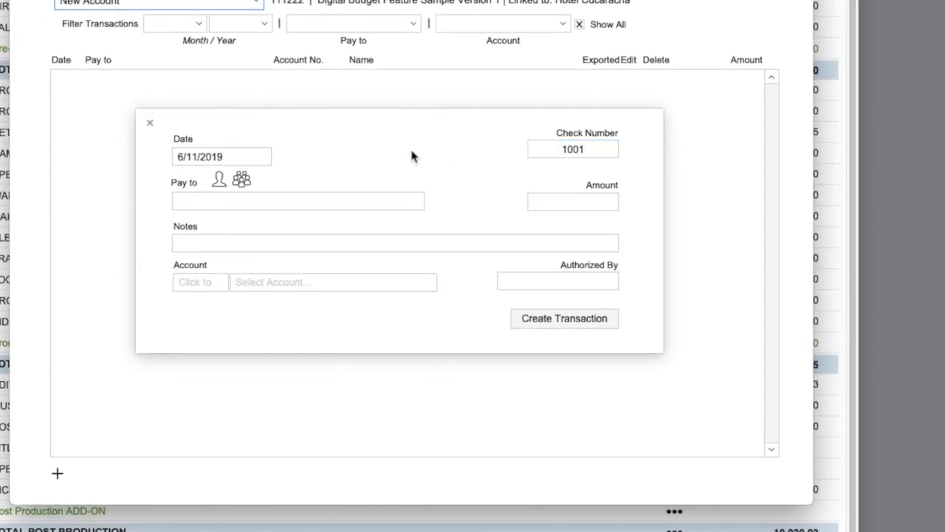
pyautogui.click(191, 200)
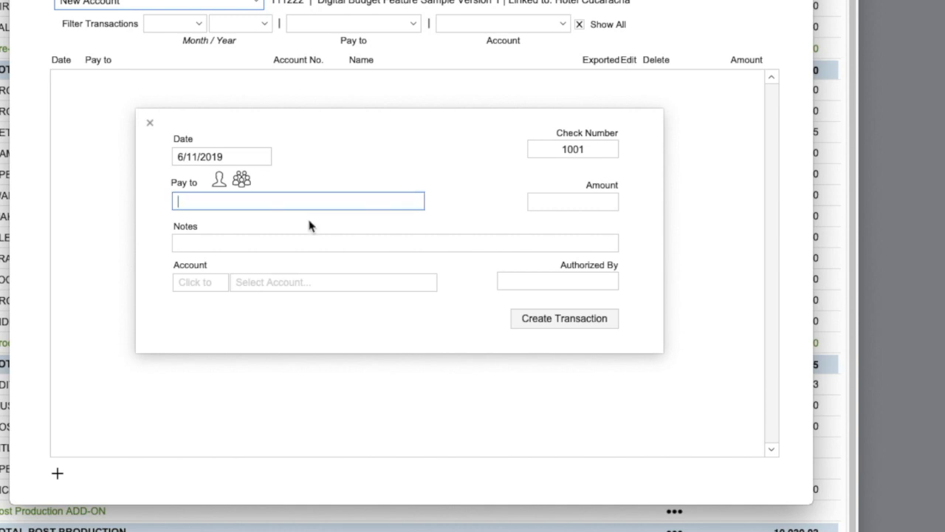
pyautogui.click(219, 181)
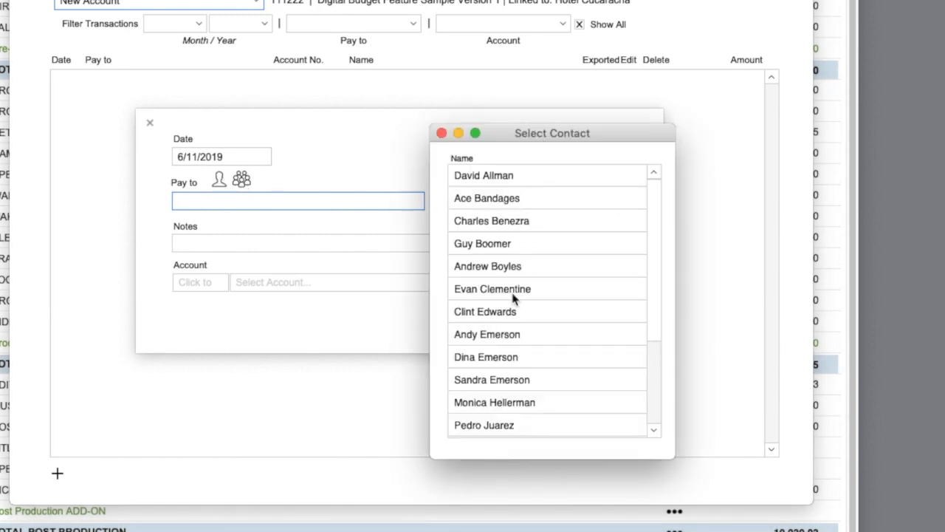
pyautogui.doubleClick(481, 243)
pyautogui.click(266, 223)
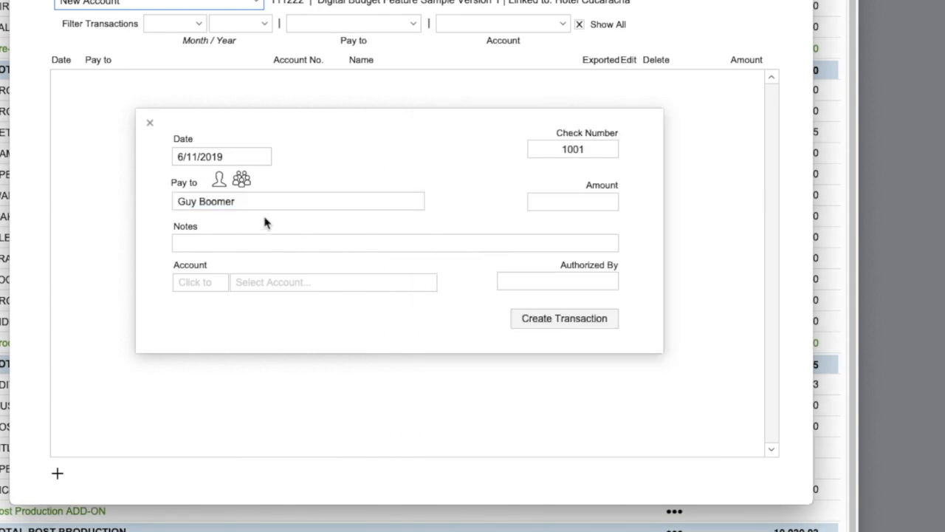
# - Enter the cheque amount 300 and the note 'first pmt'
pyautogui.click(583, 202)
pyautogui.write('300')
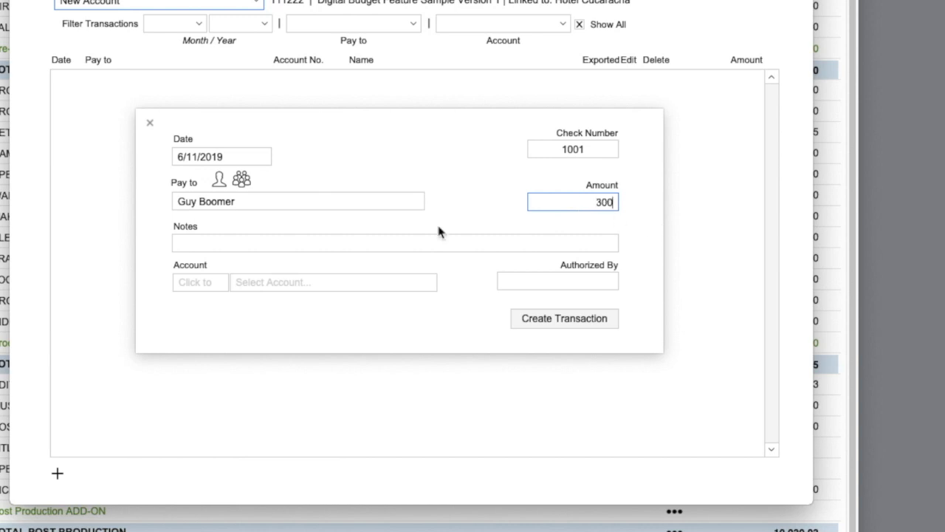
pyautogui.click(433, 226)
pyautogui.click(229, 244)
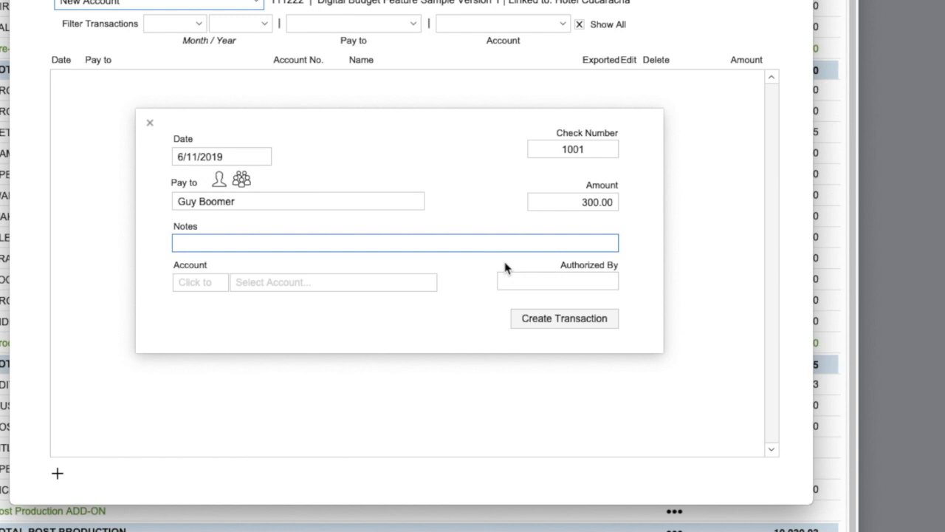
pyautogui.write('first pmt')
pyautogui.click(459, 307)
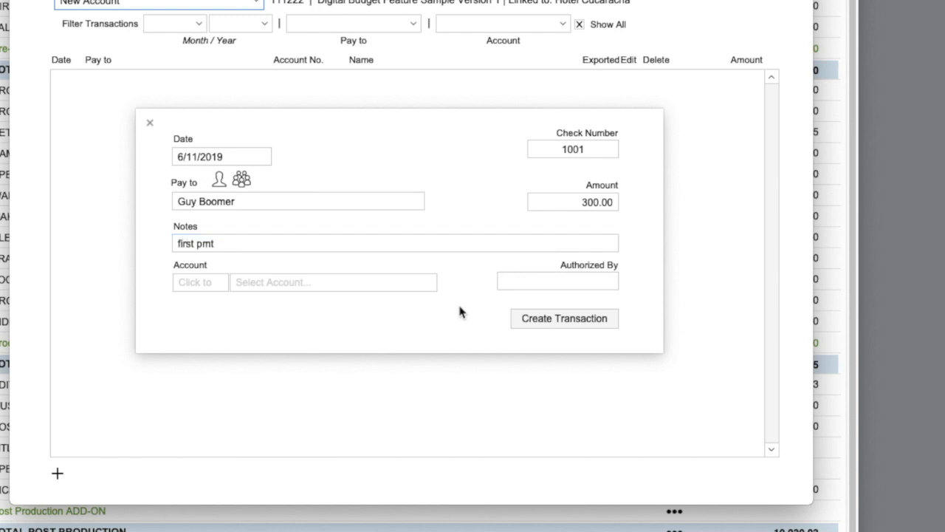
# - Charge cheque 1001 to account 18-02 Boom Operator and create the transaction
pyautogui.click(213, 288)
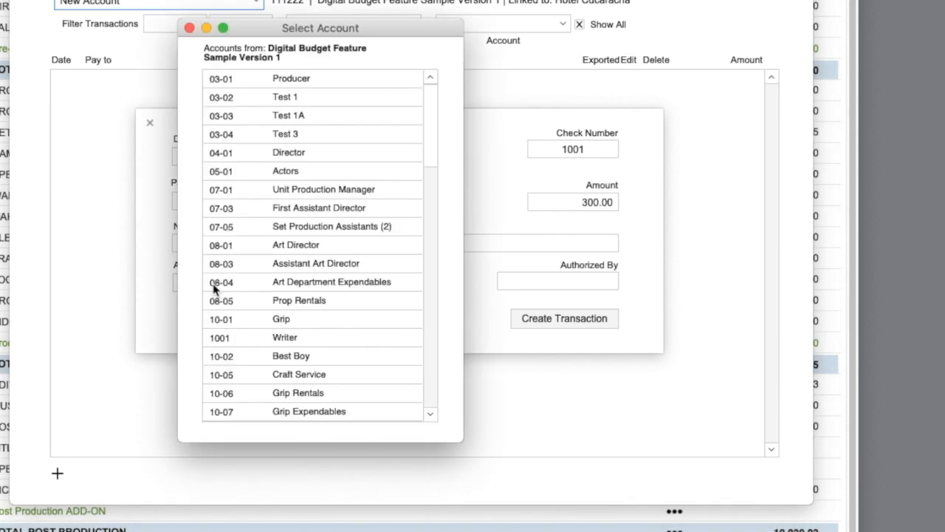
pyautogui.moveTo(277, 28); pyautogui.dragTo(376, 25)
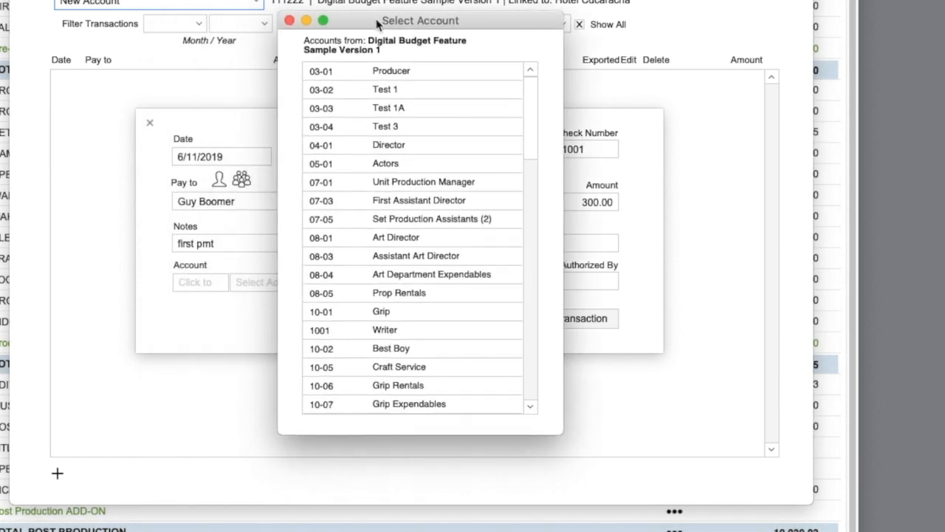
pyautogui.scroll(-10, 414, 367)
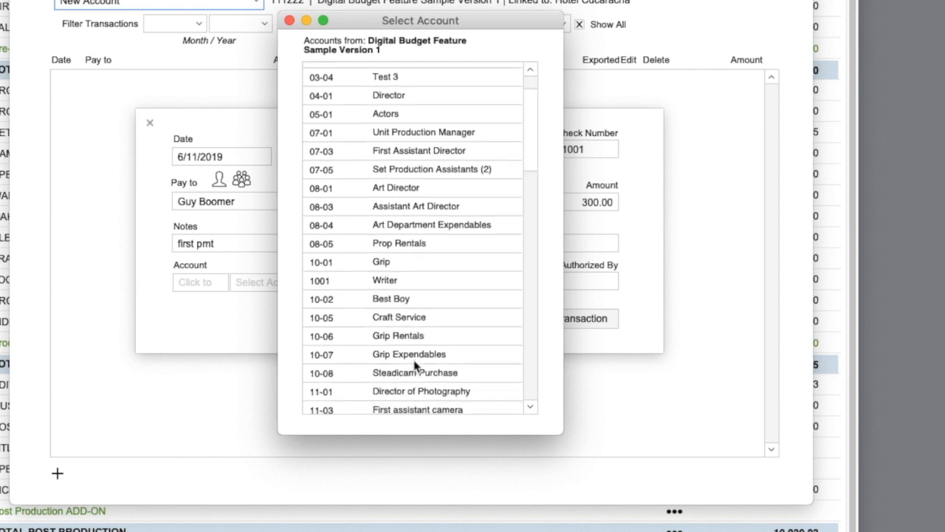
pyautogui.scroll(-6, 414, 367)
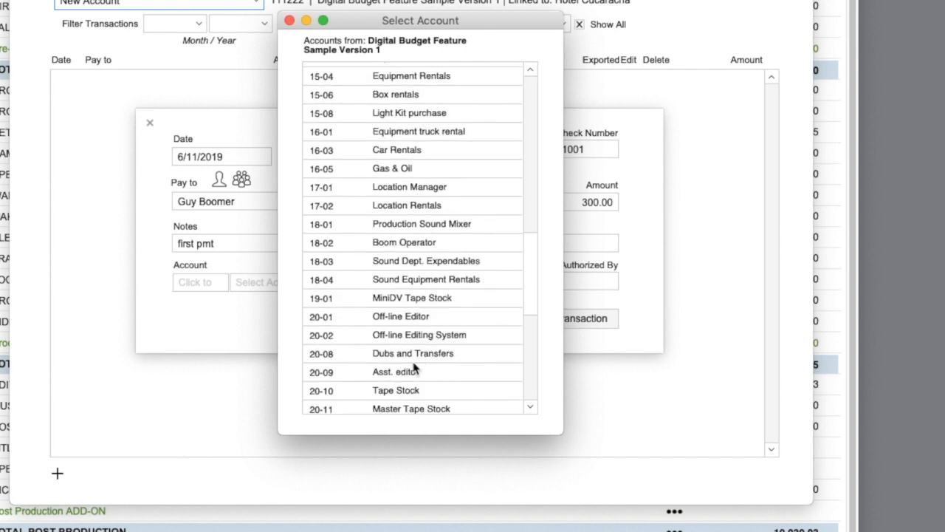
pyautogui.doubleClick(408, 244)
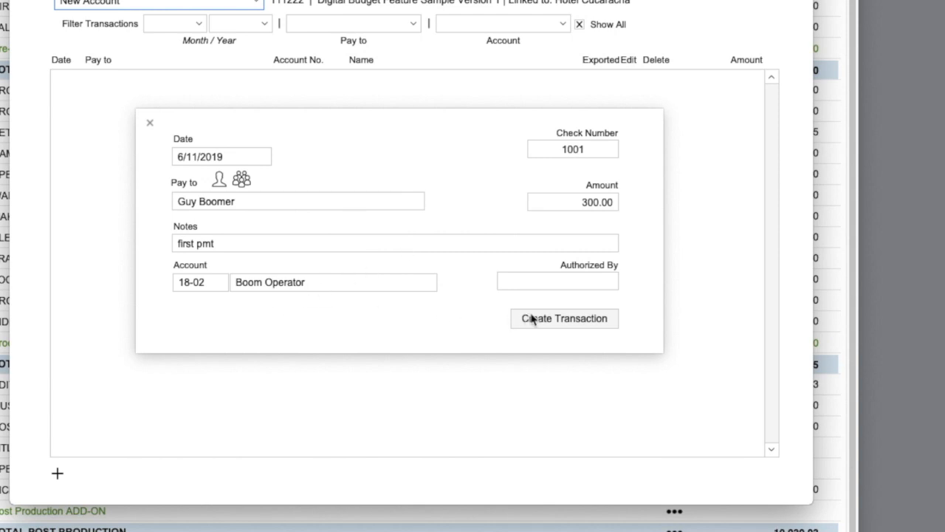
pyautogui.click(608, 323)
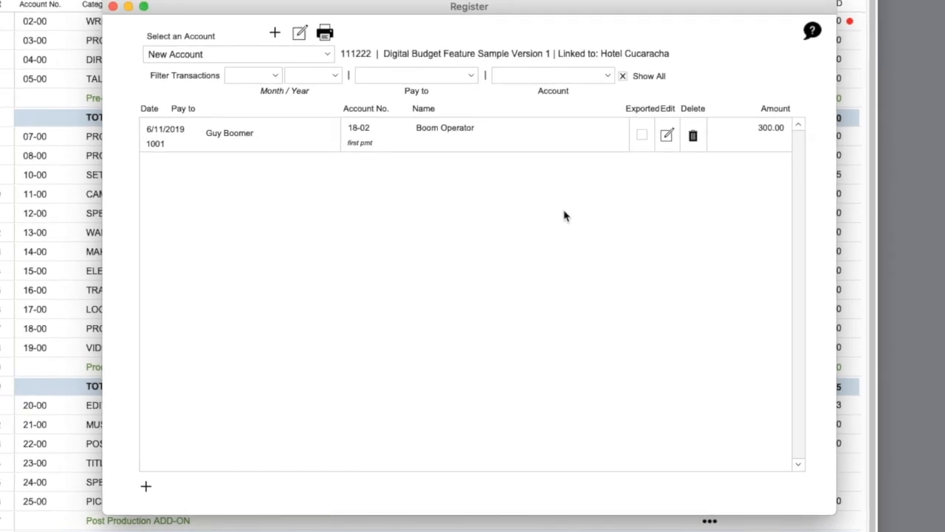
# - Inspect cheque 1001's transaction details, then start a blank new transaction
pyautogui.click(667, 134)
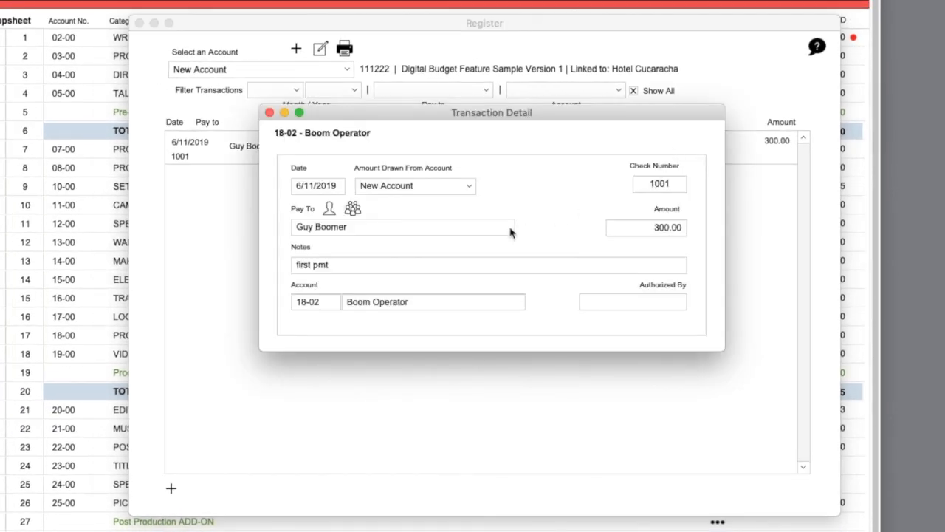
pyautogui.click(270, 113)
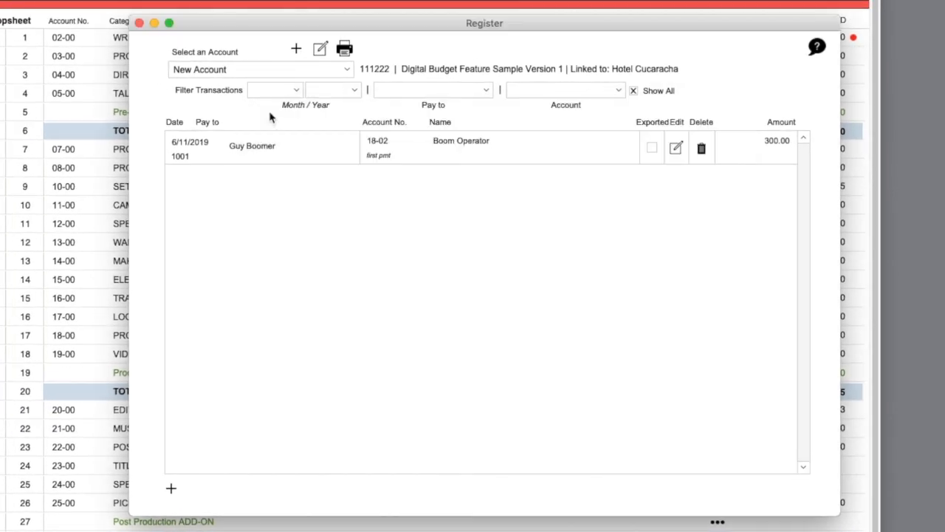
pyautogui.click(171, 488)
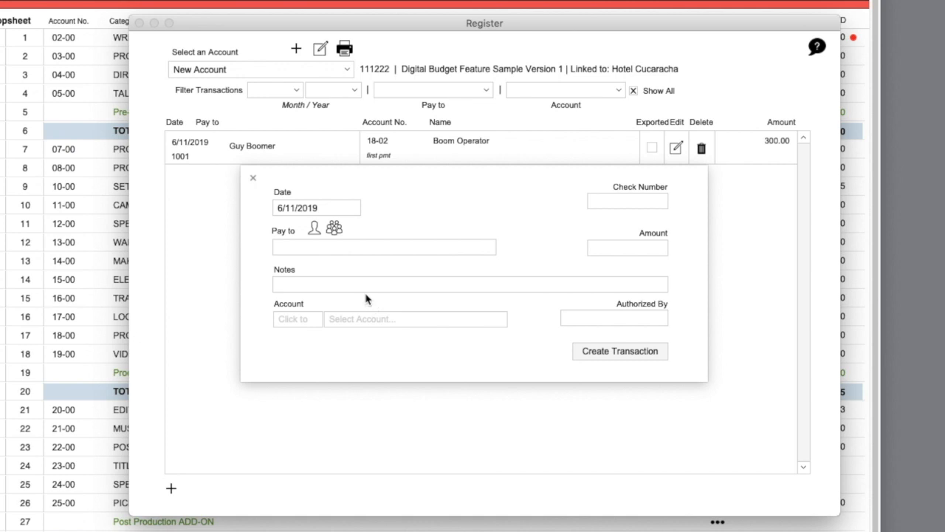
# - Fill in payee Parks Dept, amount 700 and check number 1002
pyautogui.click(285, 247)
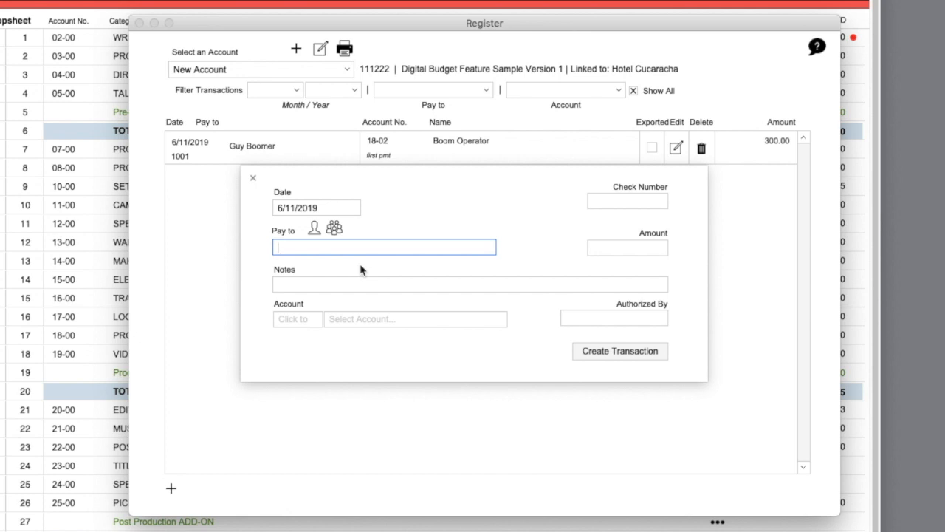
pyautogui.write('Parks Dept')
pyautogui.click(606, 246)
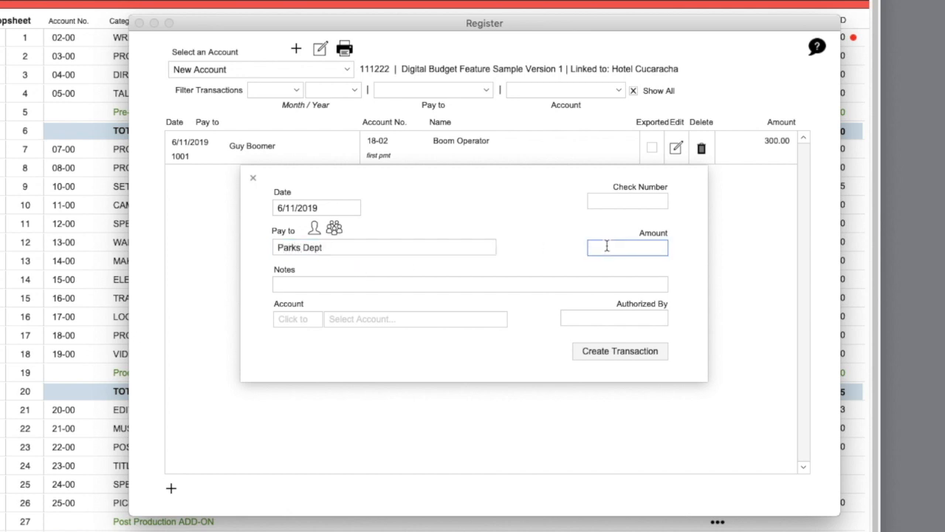
pyautogui.write('700')
pyautogui.click(557, 262)
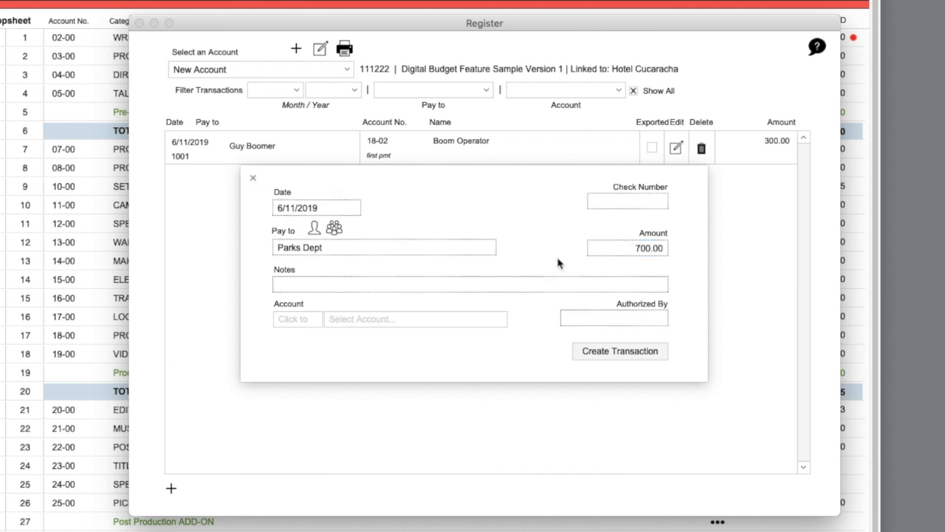
pyautogui.click(620, 203)
pyautogui.write('10')
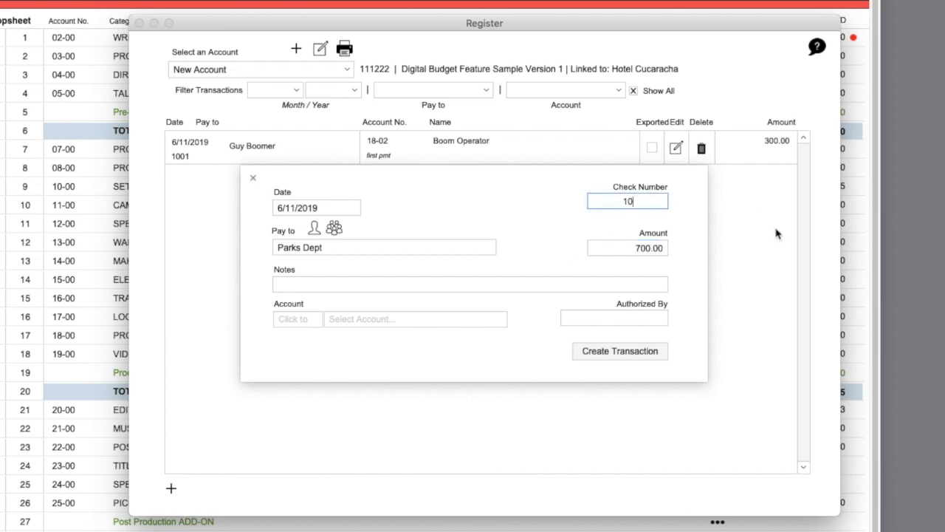
pyautogui.write('02')
pyautogui.click(541, 245)
# - Charge the cheque to 17-02 Location Rentals and create the transaction
pyautogui.click(298, 324)
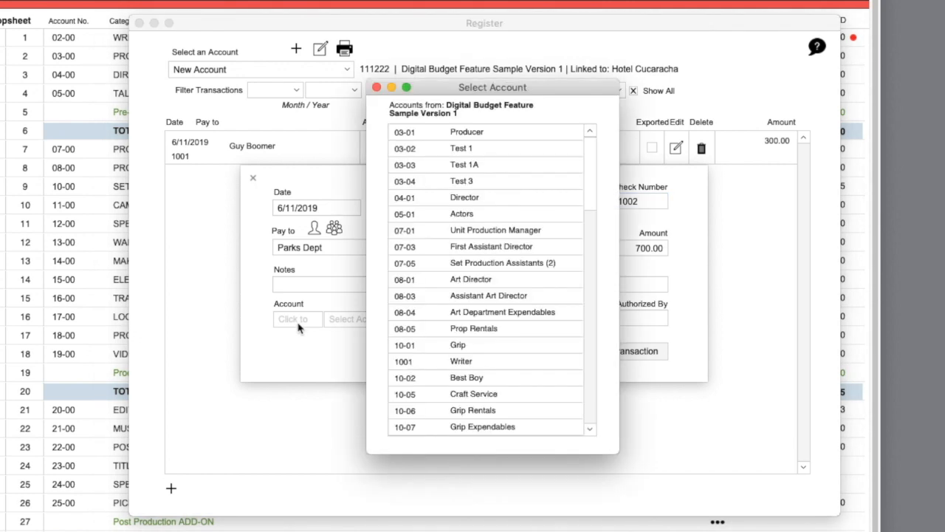
pyautogui.scroll(-10, 505, 372)
pyautogui.scroll(-6, 504, 371)
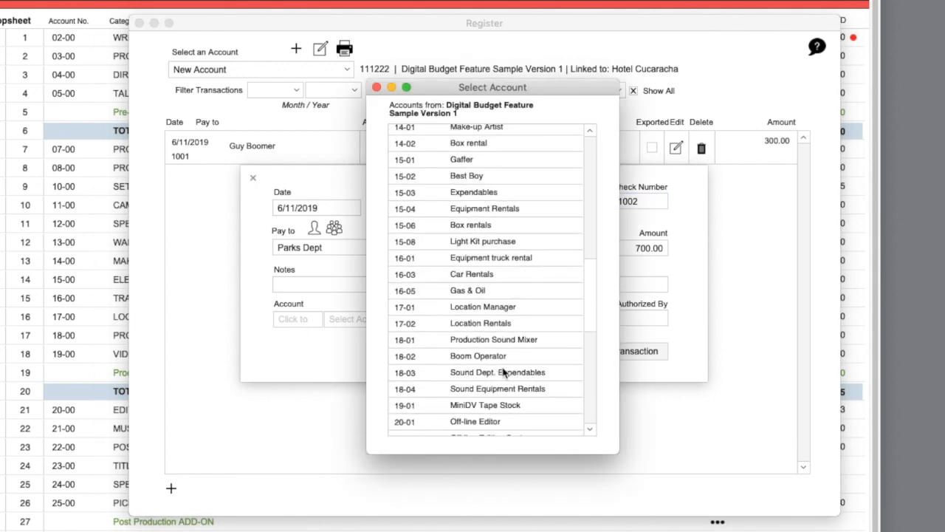
pyautogui.scroll(1, 504, 372)
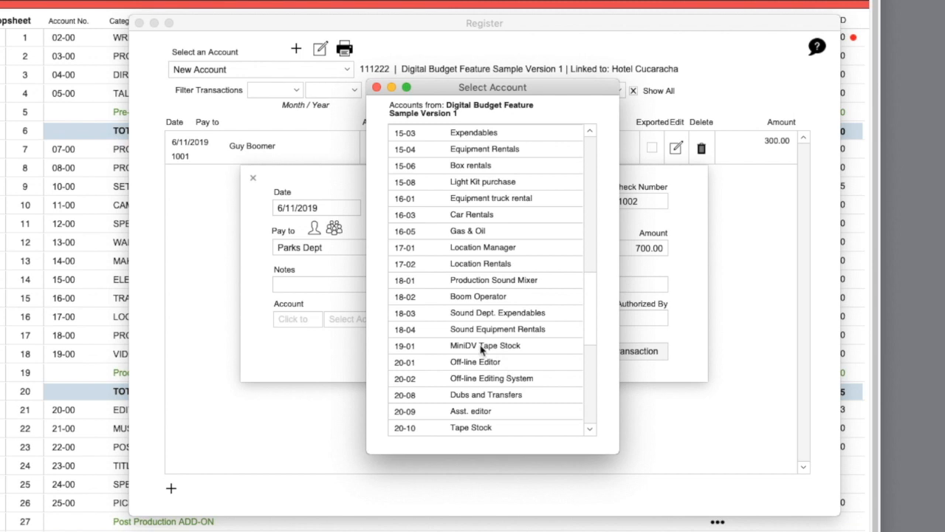
pyautogui.click(480, 266)
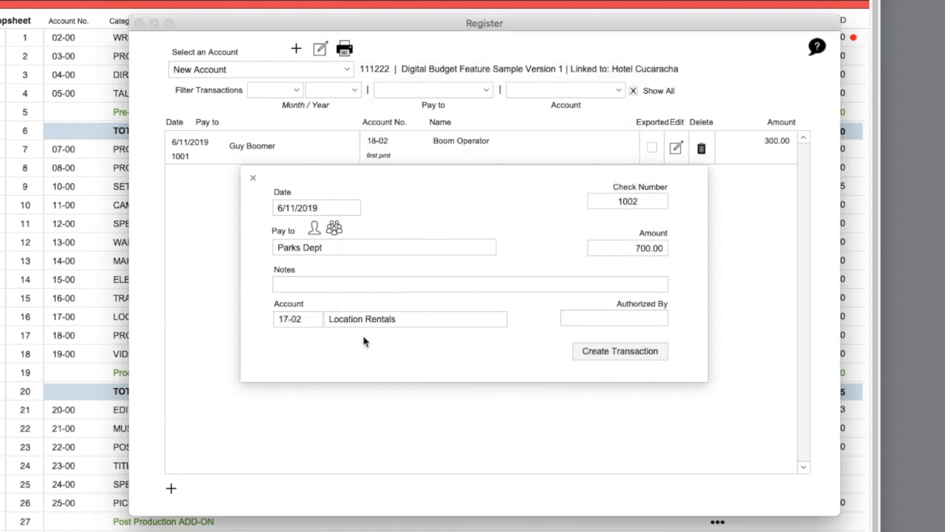
pyautogui.click(620, 351)
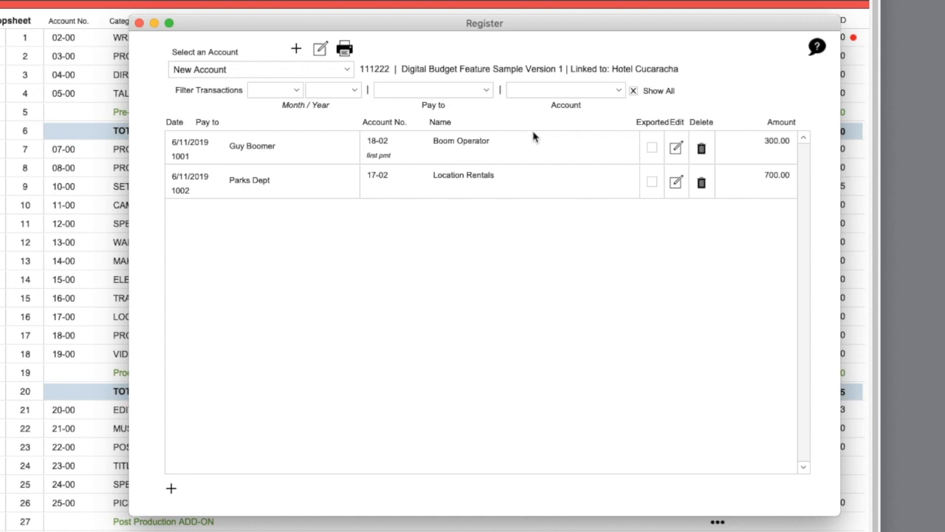
# - Check the Pay to, Account and Month filter lists, then bring up Quick Preview
pyautogui.click(466, 92)
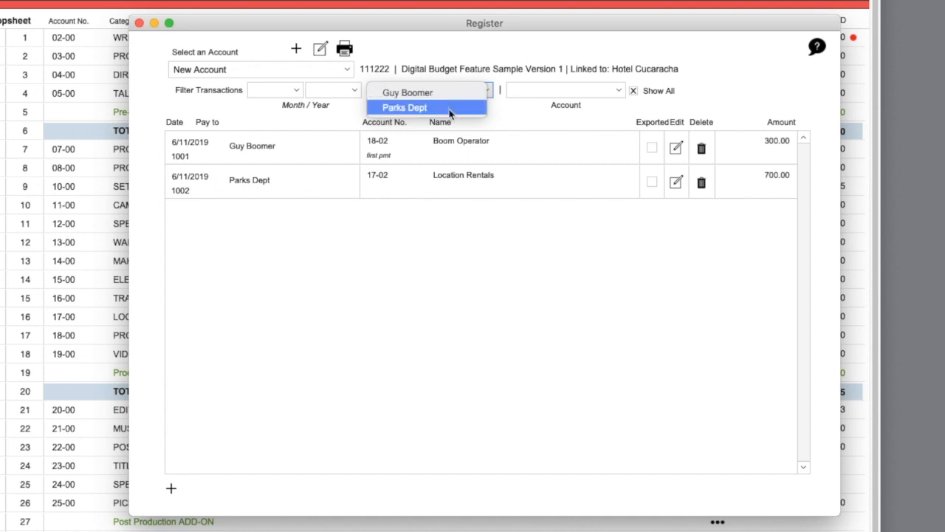
pyautogui.click(520, 118)
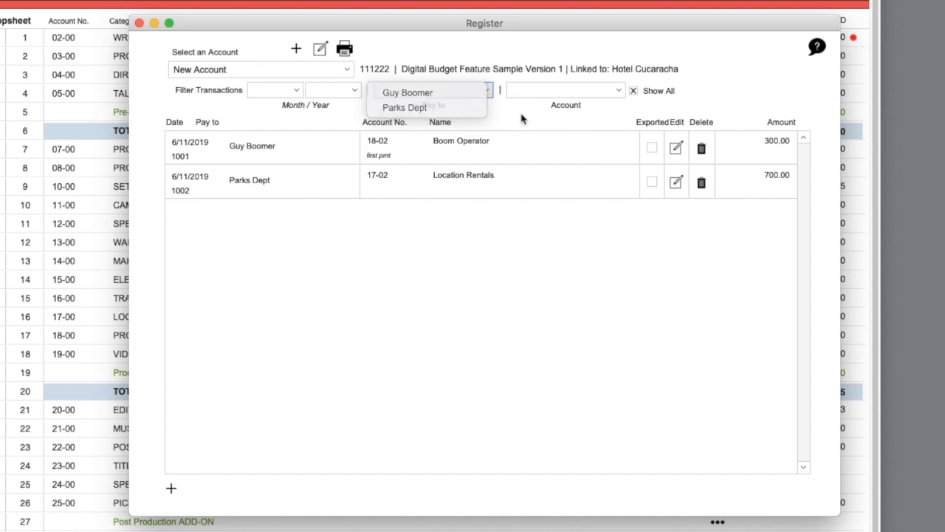
pyautogui.click(543, 92)
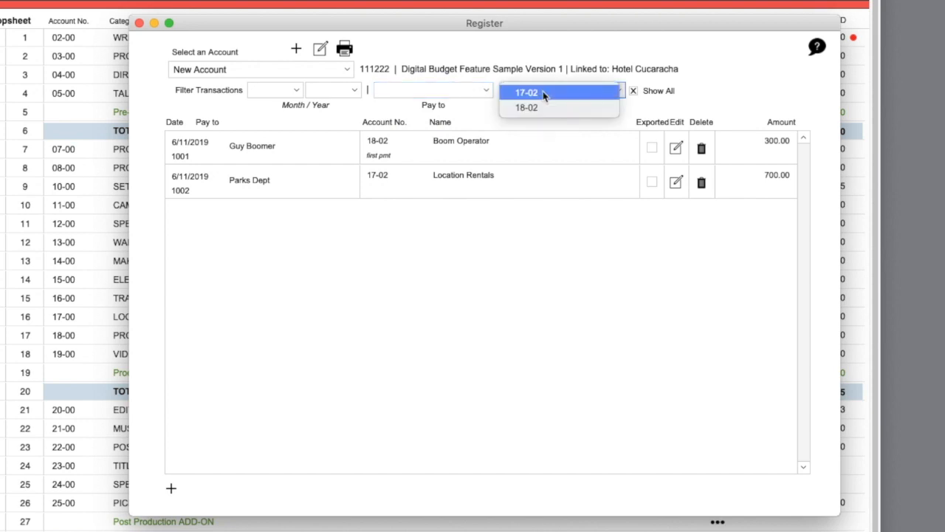
pyautogui.click(246, 121)
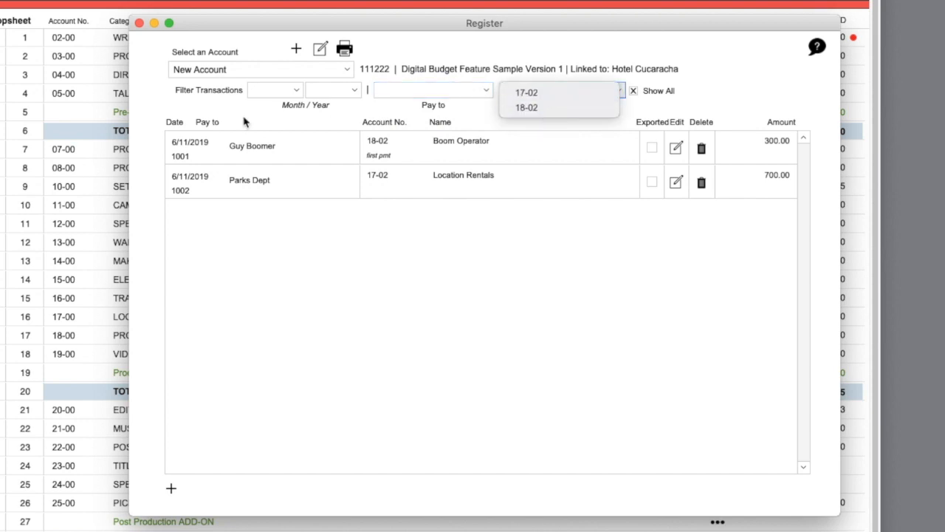
pyautogui.click(270, 90)
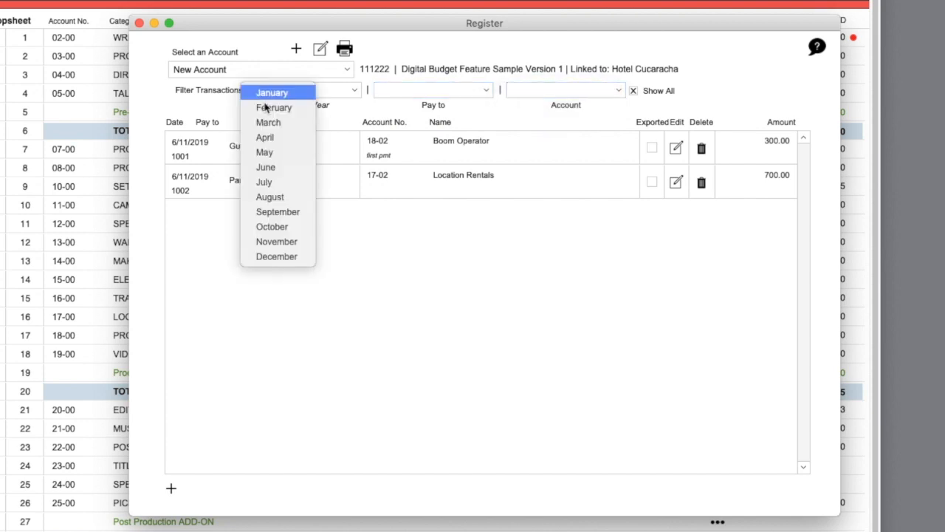
pyautogui.click(284, 295)
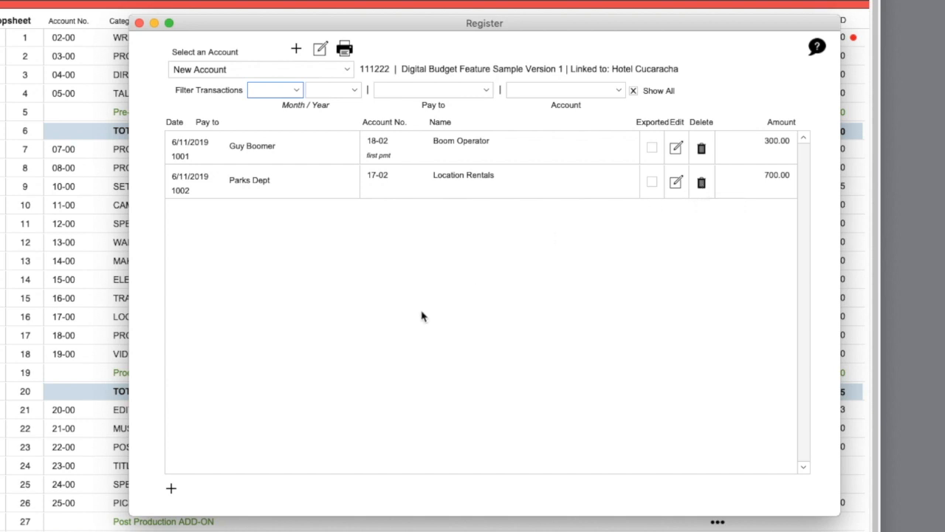
pyautogui.click(345, 49)
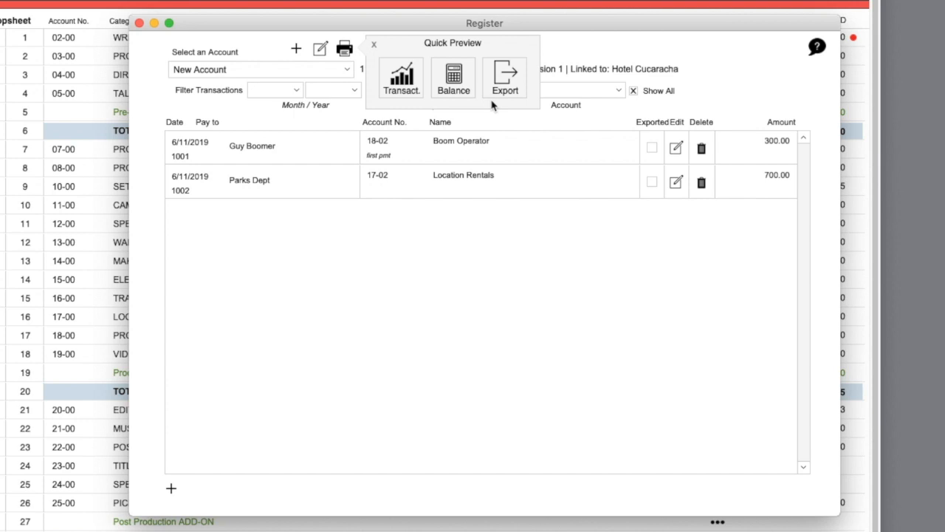
# - Dismiss the Transactions date-range report and close the Register, returning to the Topsheet
pyautogui.click(413, 83)
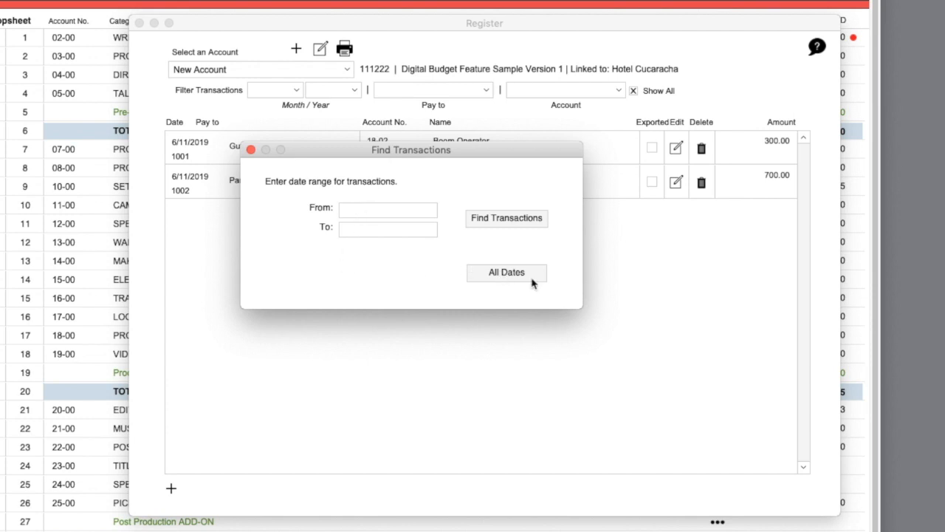
pyautogui.click(251, 149)
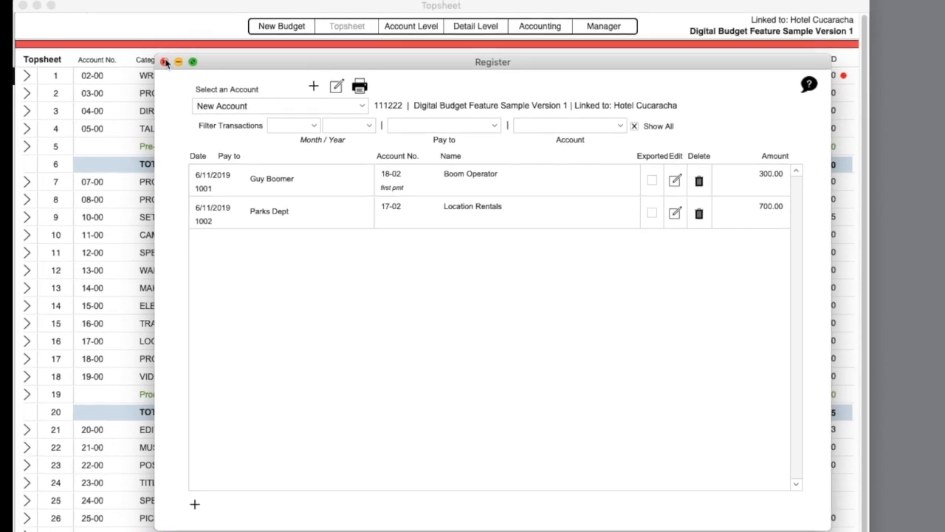
pyautogui.click(165, 62)
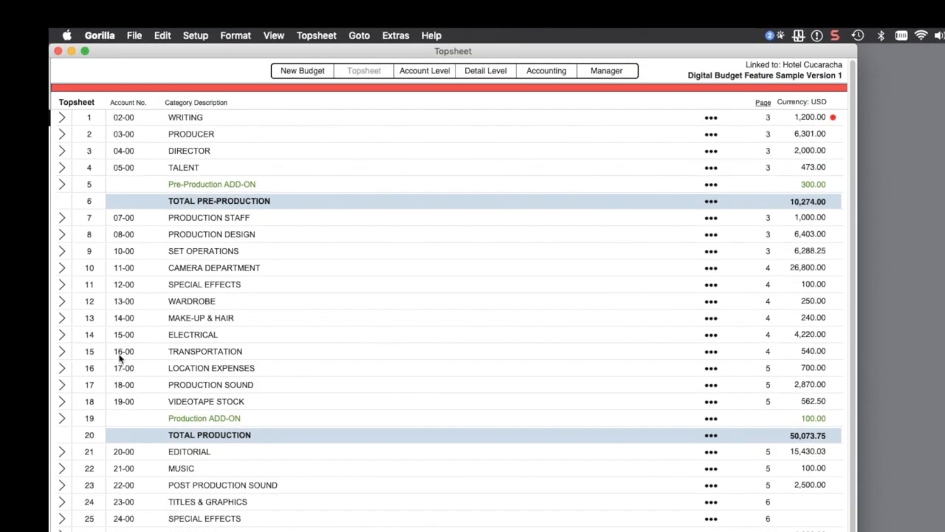
# - Open 18-00 Production Sound and bring up the Boom Operator line's options
pyautogui.click(63, 387)
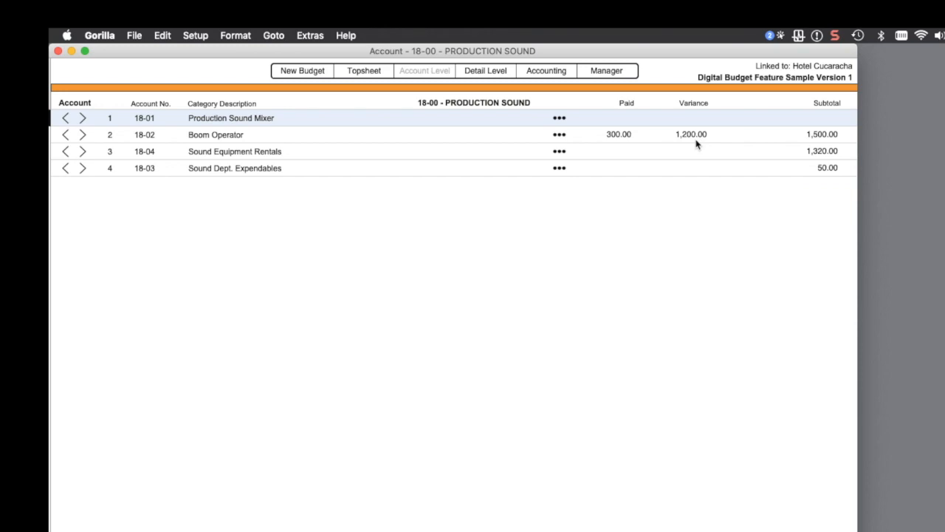
pyautogui.click(559, 135)
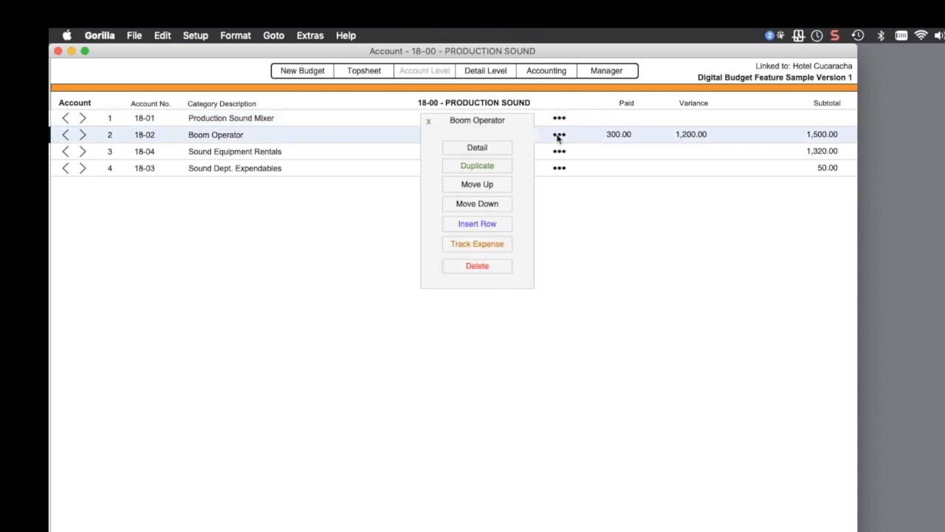
# - Add a new Boom Operator expense row dated 6/18/2019
pyautogui.click(481, 243)
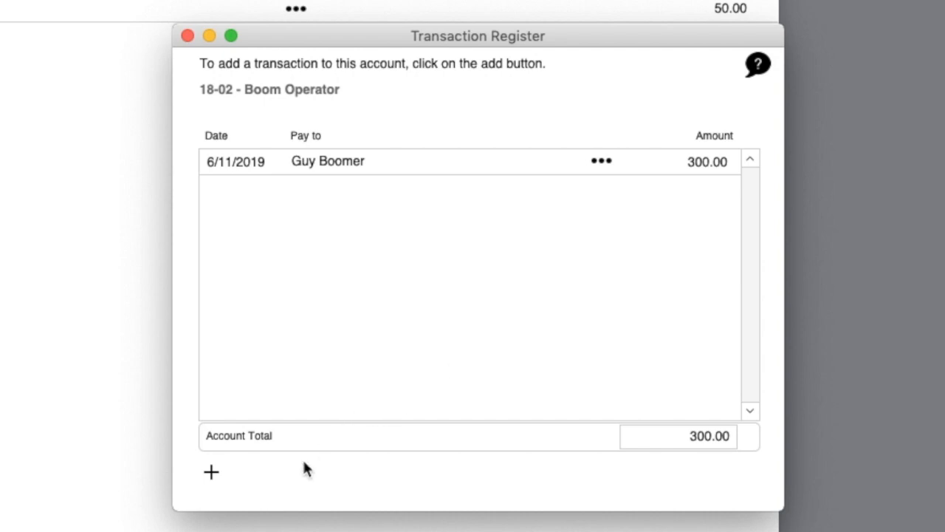
pyautogui.click(211, 471)
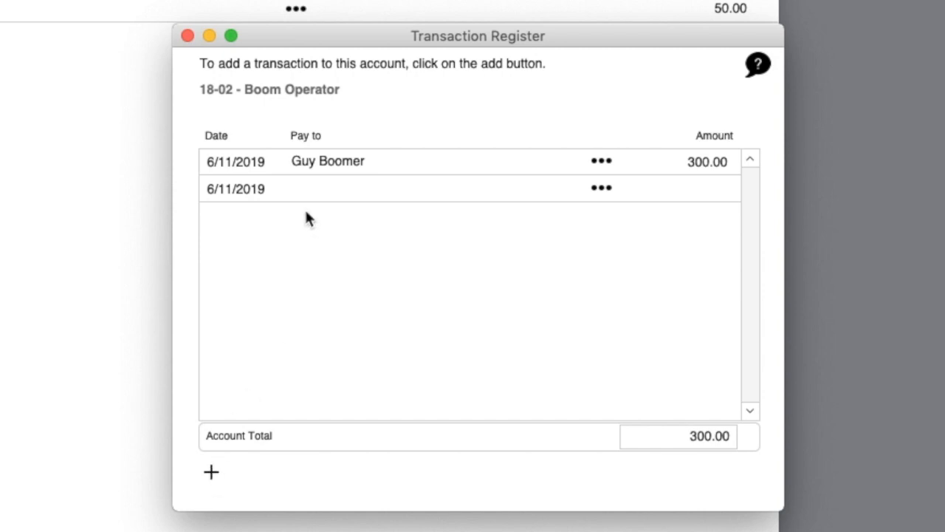
pyautogui.click(225, 189)
pyautogui.moveTo(231, 188); pyautogui.dragTo(232, 189)
pyautogui.write('8')
pyautogui.click(285, 246)
# - Give the row the same payee and 350.00 amount, bringing Paid to 650.00
pyautogui.moveTo(378, 159); pyautogui.dragTo(270, 153)
pyautogui.press('super+c')
pyautogui.click(310, 186)
pyautogui.press('super+v')
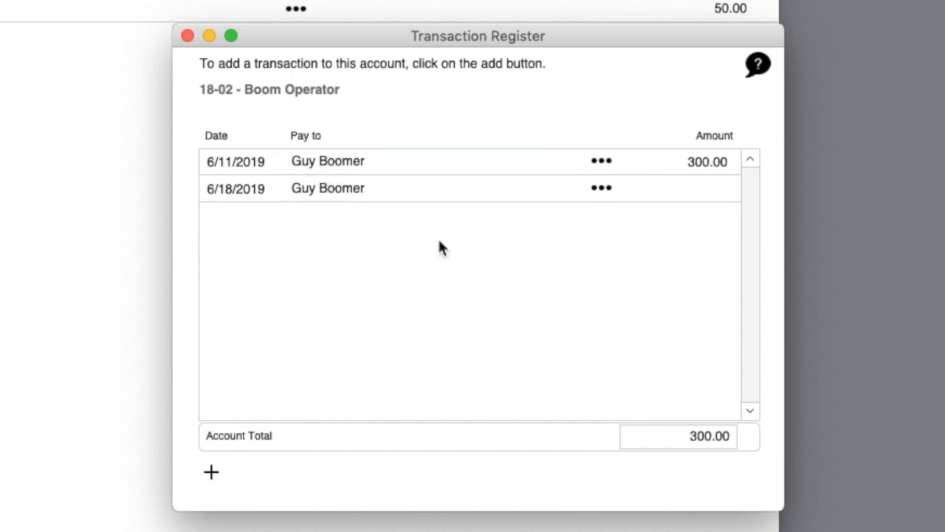
pyautogui.click(709, 189)
pyautogui.write('350.00')
pyautogui.click(616, 320)
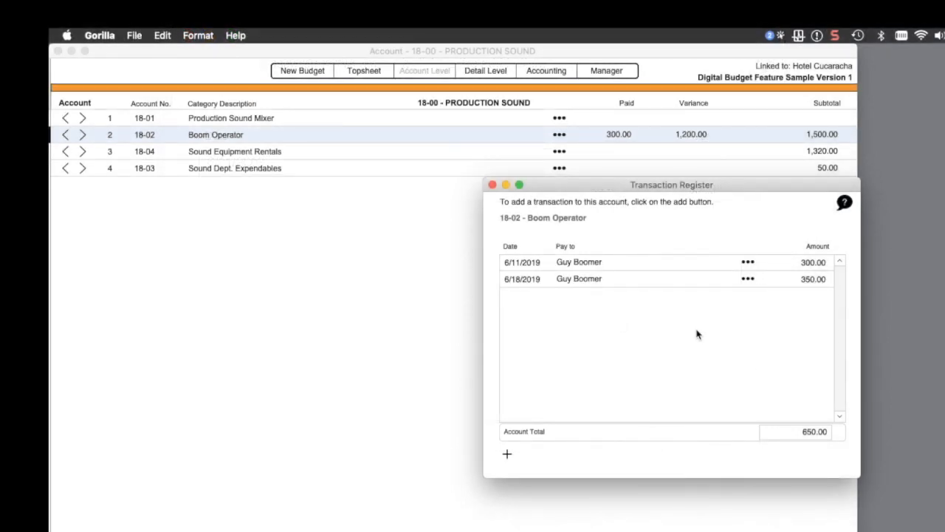
pyautogui.click(493, 185)
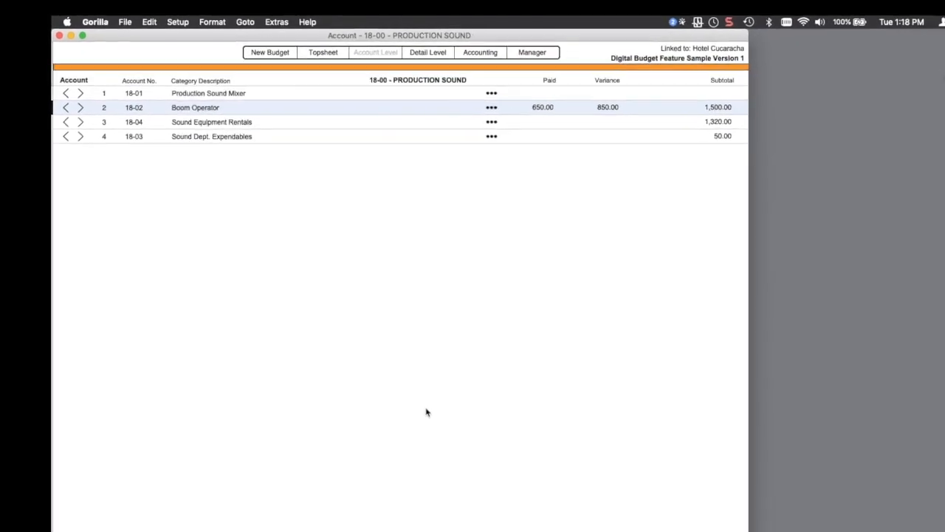
# - Preview both pages of the Expense Tracking Budget Balance report, then close it
pyautogui.click(271, 531)
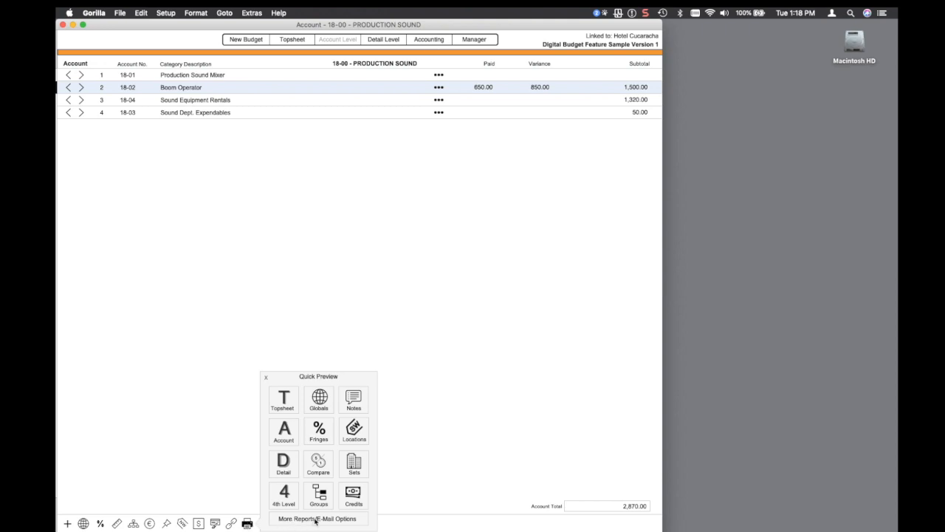
pyautogui.click(355, 518)
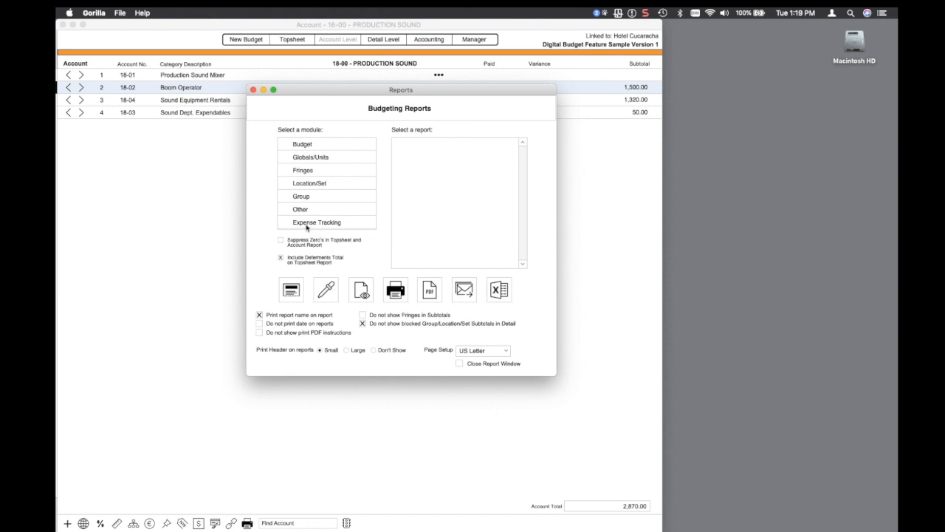
pyautogui.click(303, 224)
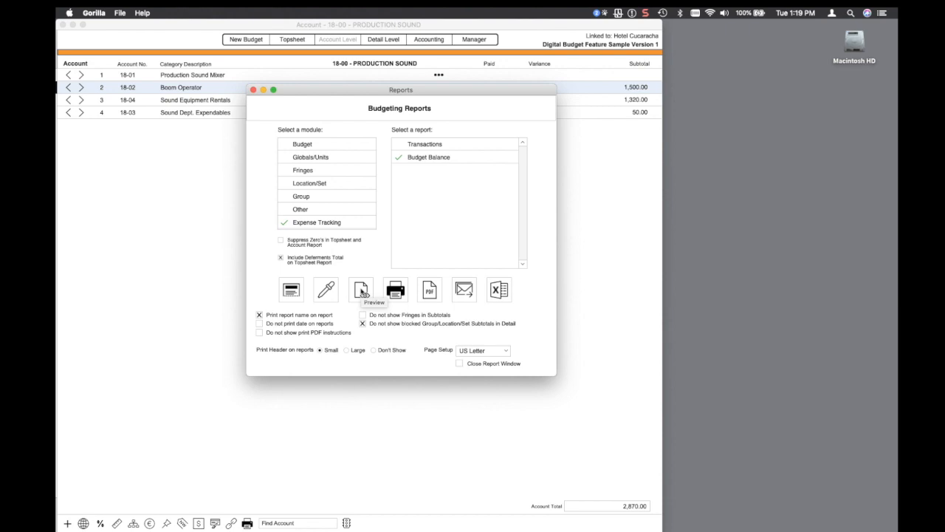
pyautogui.click(361, 293)
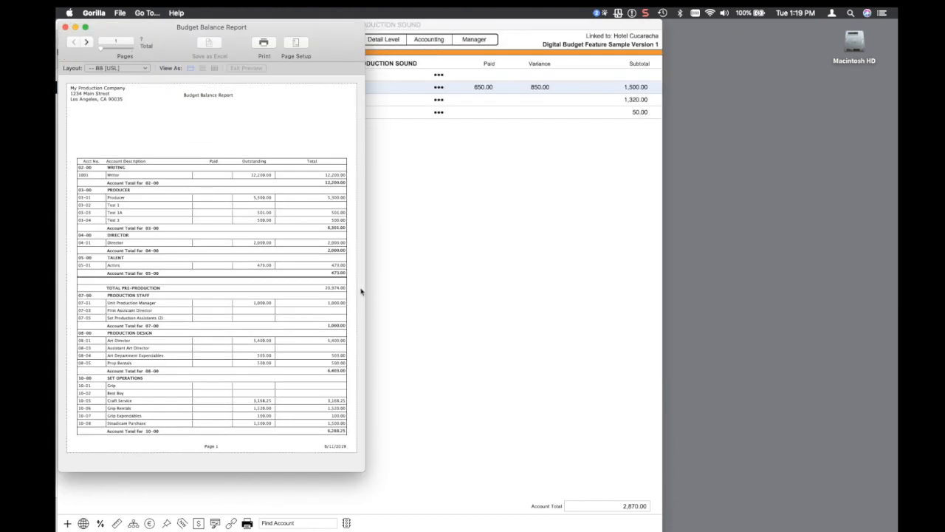
pyautogui.click(86, 42)
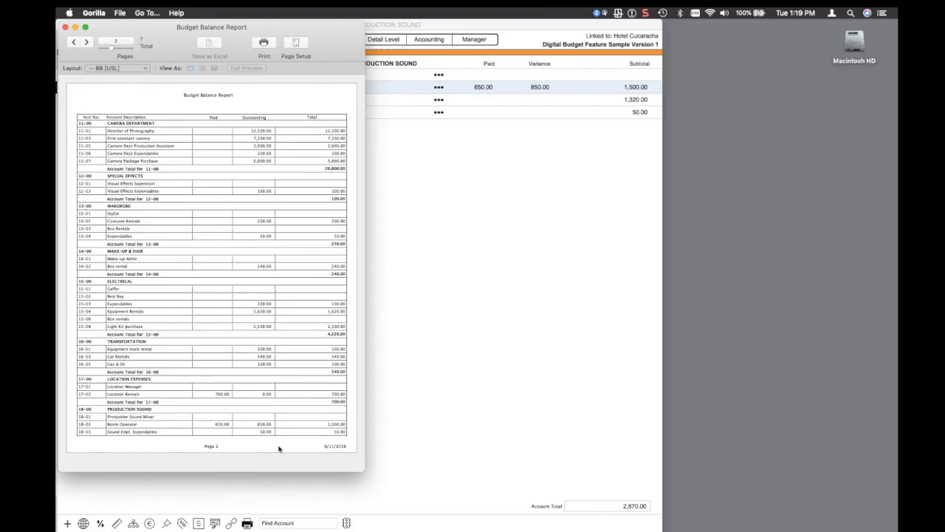
pyautogui.click(65, 27)
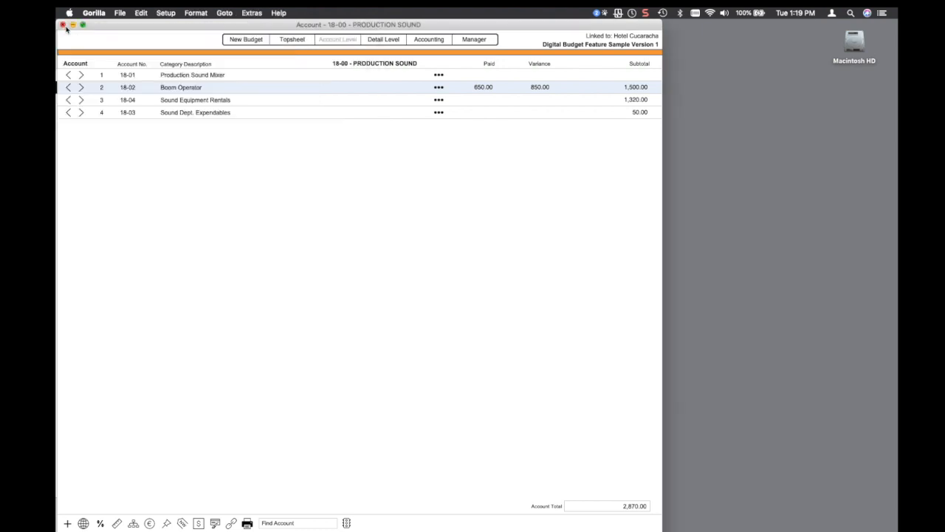
# - Reopen the Accounting register on New Account
pyautogui.click(421, 40)
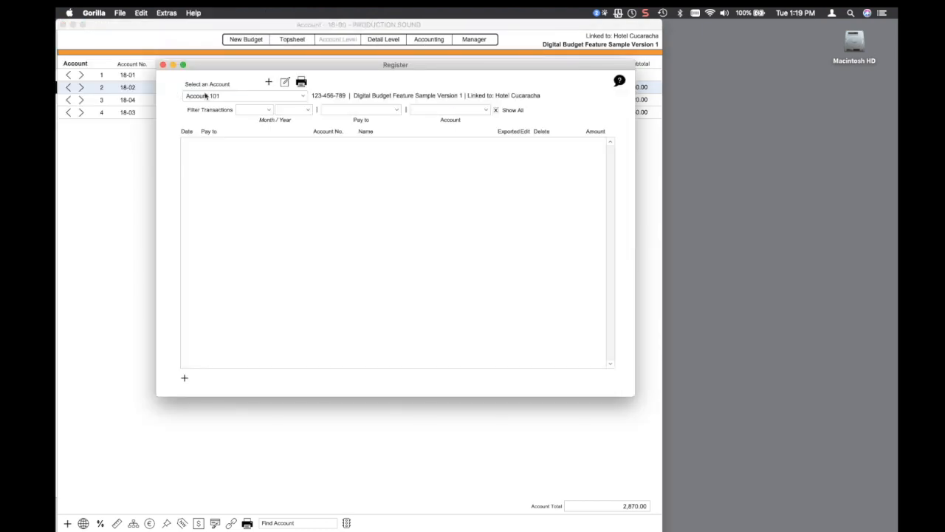
pyautogui.click(206, 96)
pyautogui.click(222, 108)
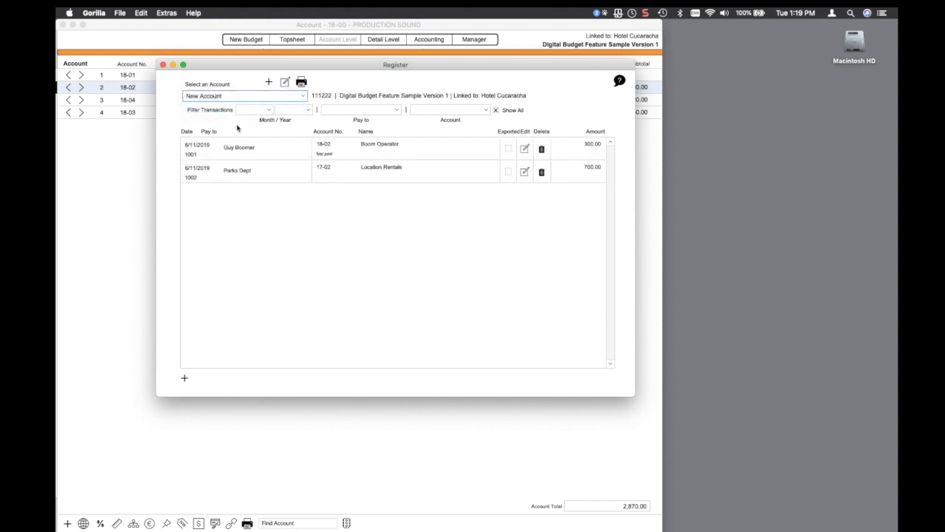